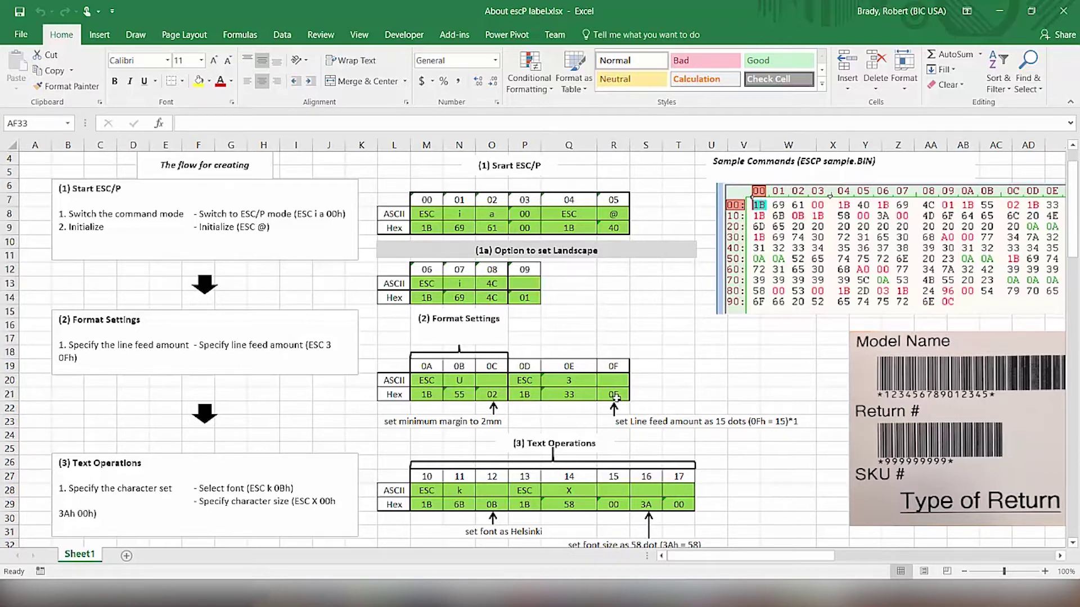
# Scroll to the Type barcode and Print&Text tables, ending at the three 0A line feeds.
pyautogui.scroll(-4, 791, 458)
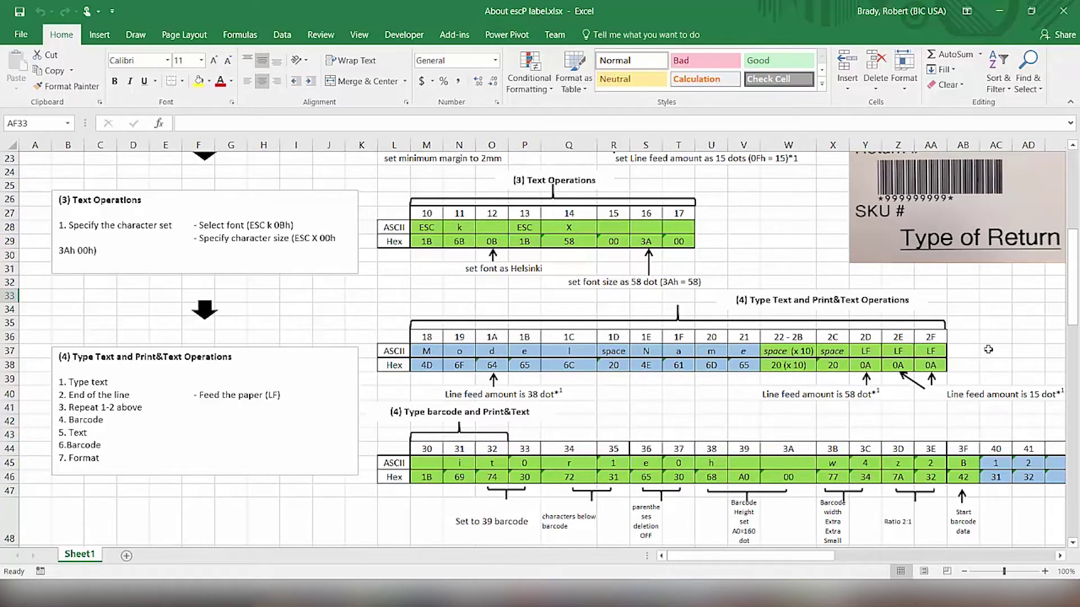
pyautogui.scroll(3, 989, 353)
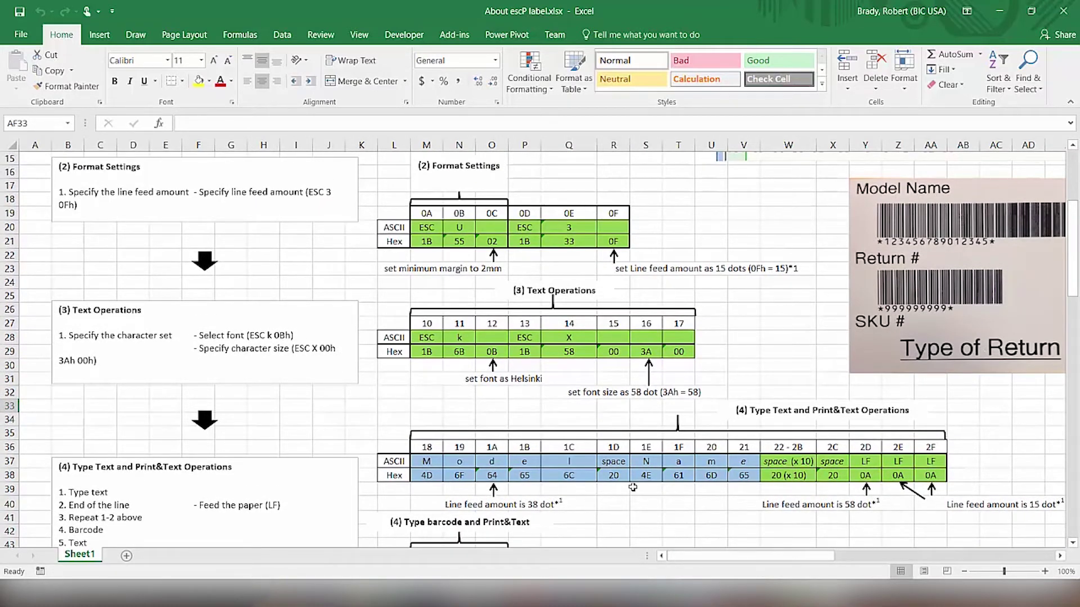
pyautogui.scroll(-5, 632, 487)
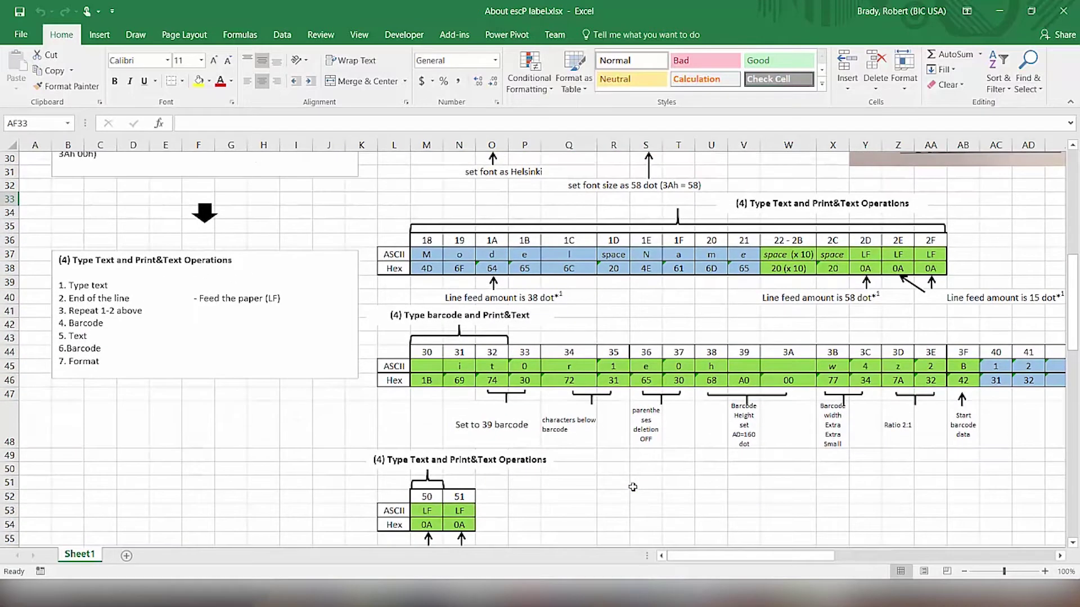
pyautogui.scroll(-2, 633, 487)
pyautogui.scroll(1, 632, 486)
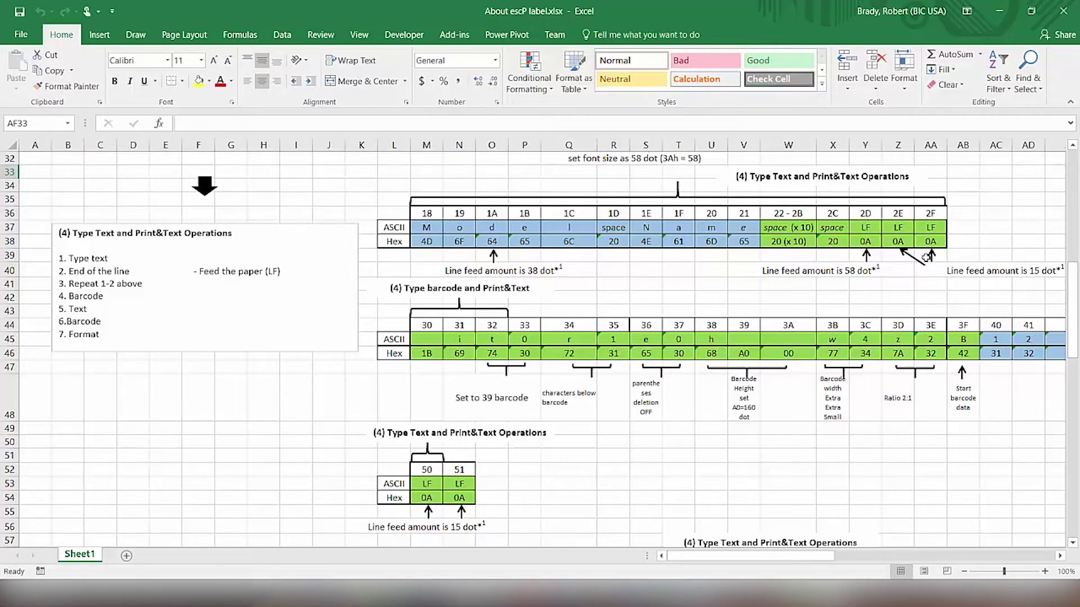
pyautogui.scroll(4, 928, 253)
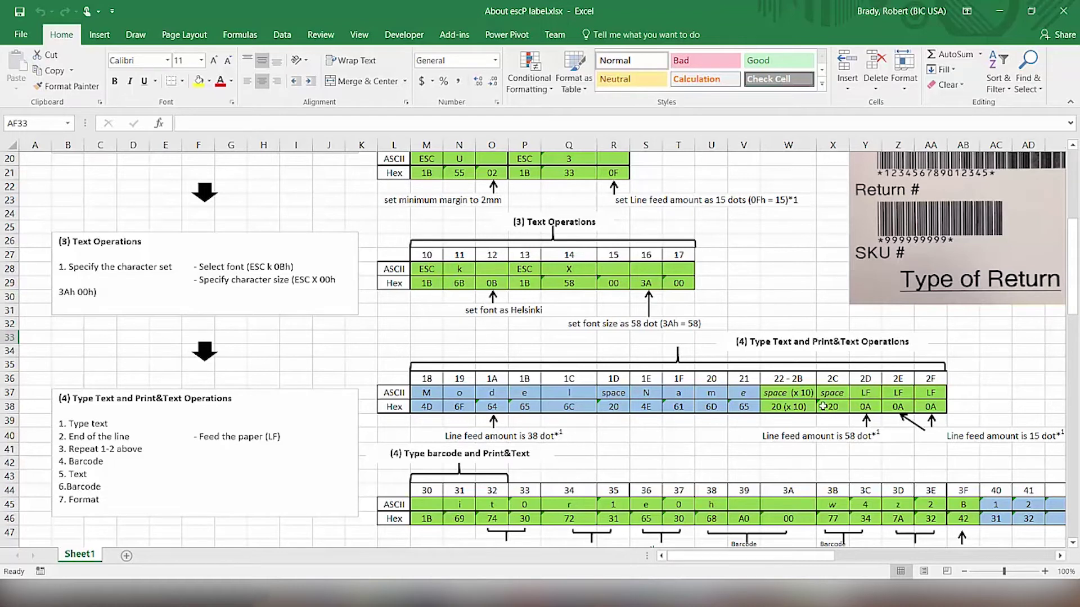
pyautogui.scroll(-4, 815, 402)
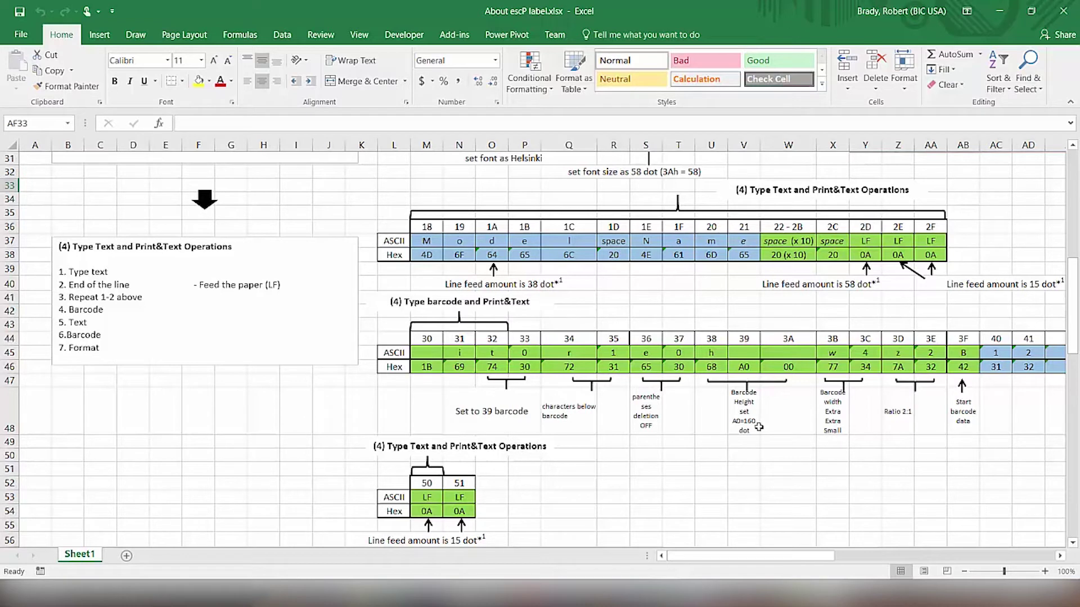
pyautogui.click(759, 428)
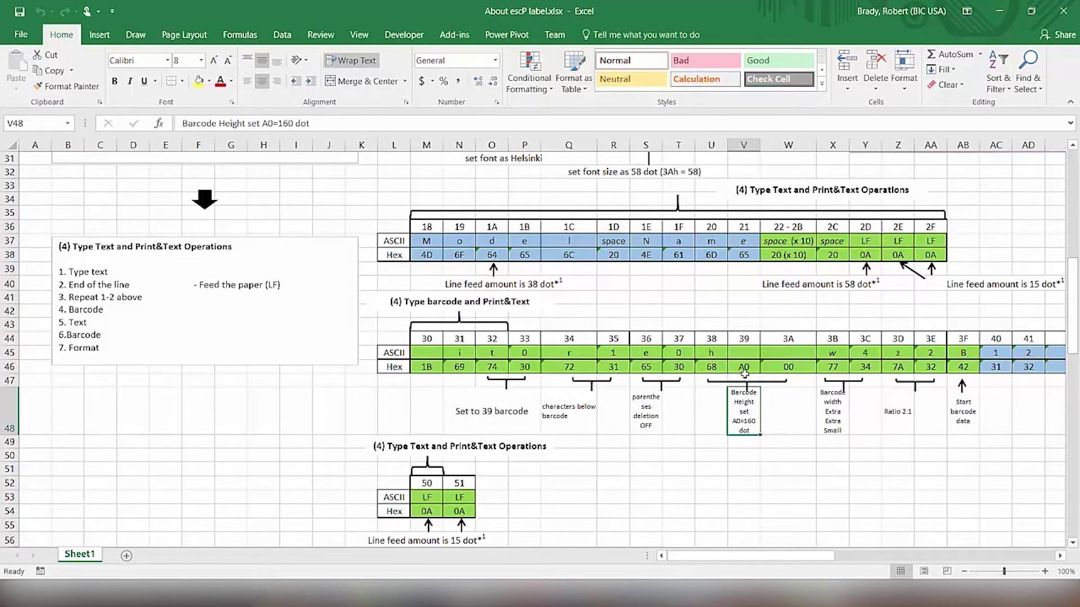
pyautogui.click(772, 408)
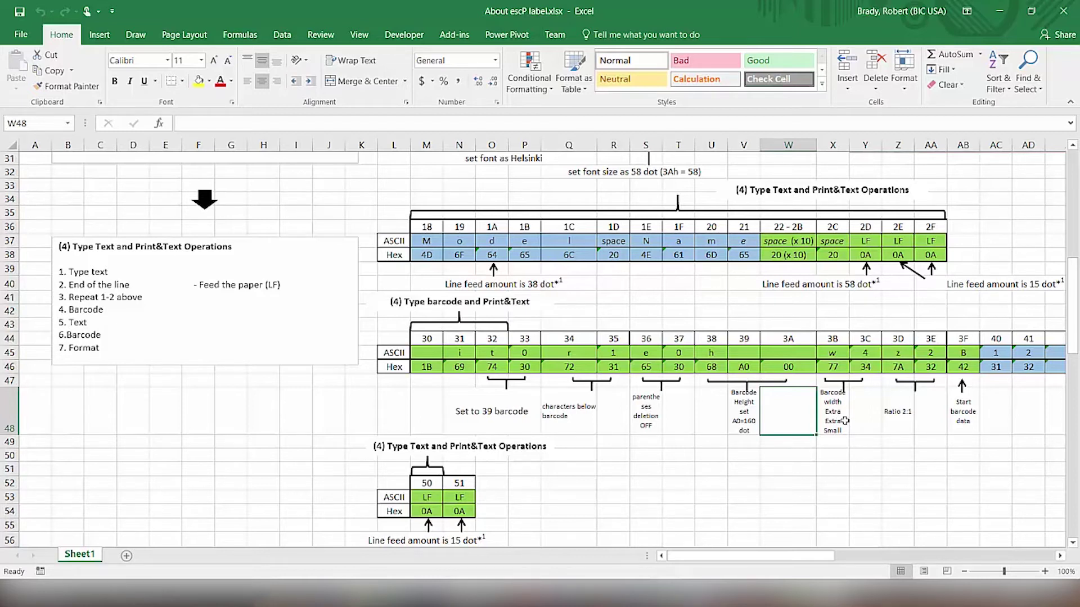
pyautogui.scroll(5, 845, 424)
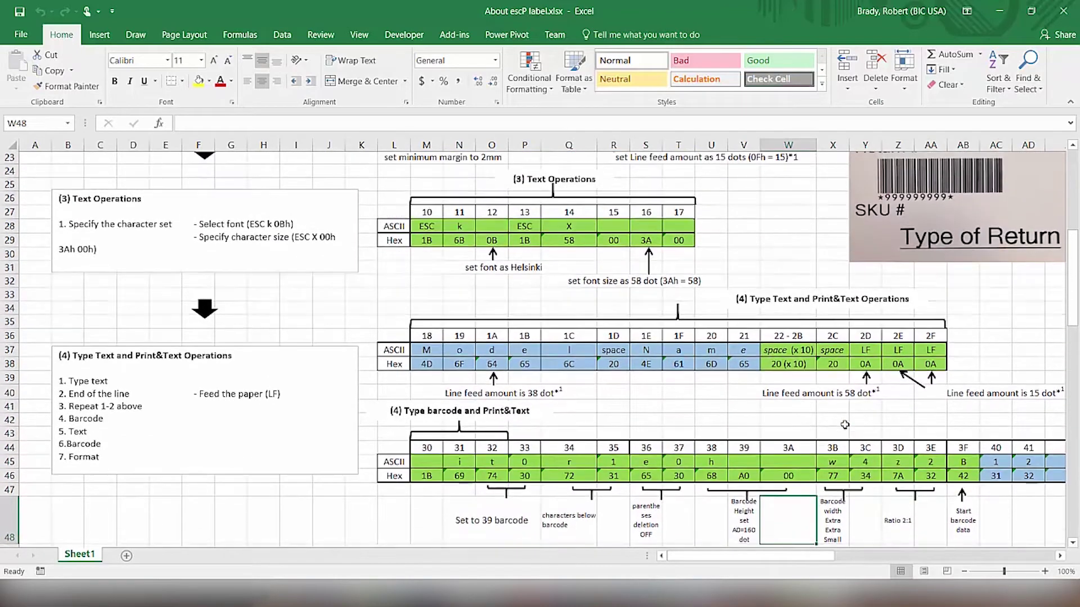
pyautogui.scroll(-4, 844, 425)
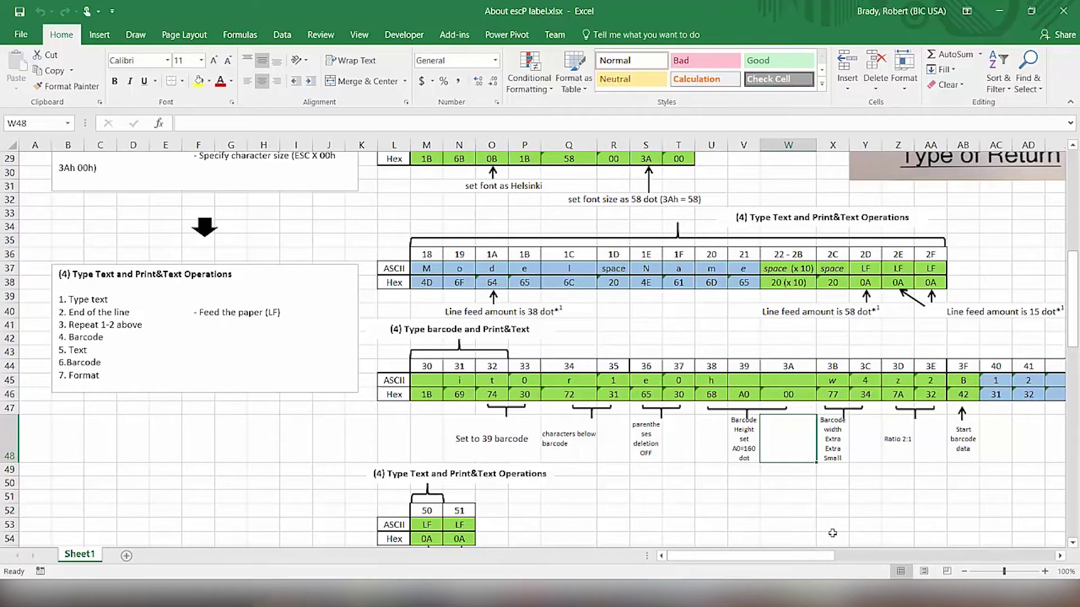
pyautogui.moveTo(817, 557); pyautogui.dragTo(918, 558)
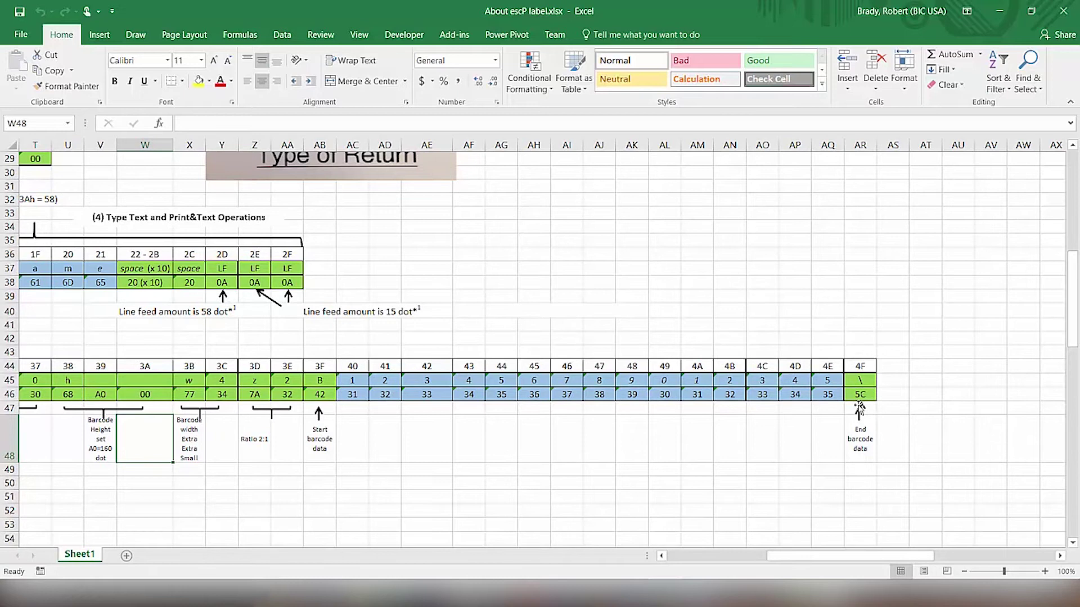
pyautogui.moveTo(799, 556); pyautogui.dragTo(692, 563)
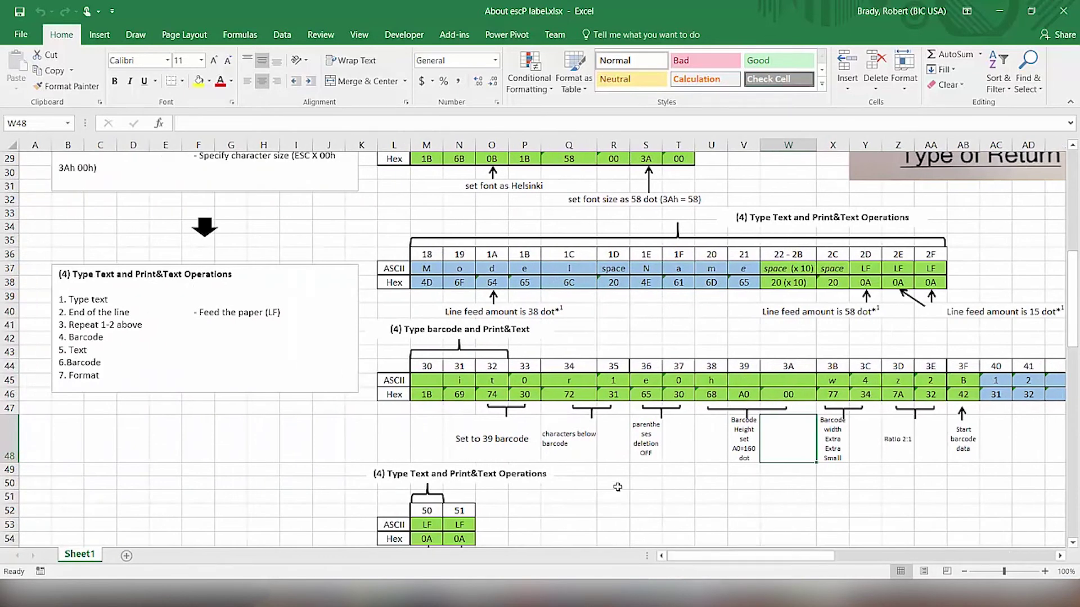
pyautogui.scroll(-4, 617, 487)
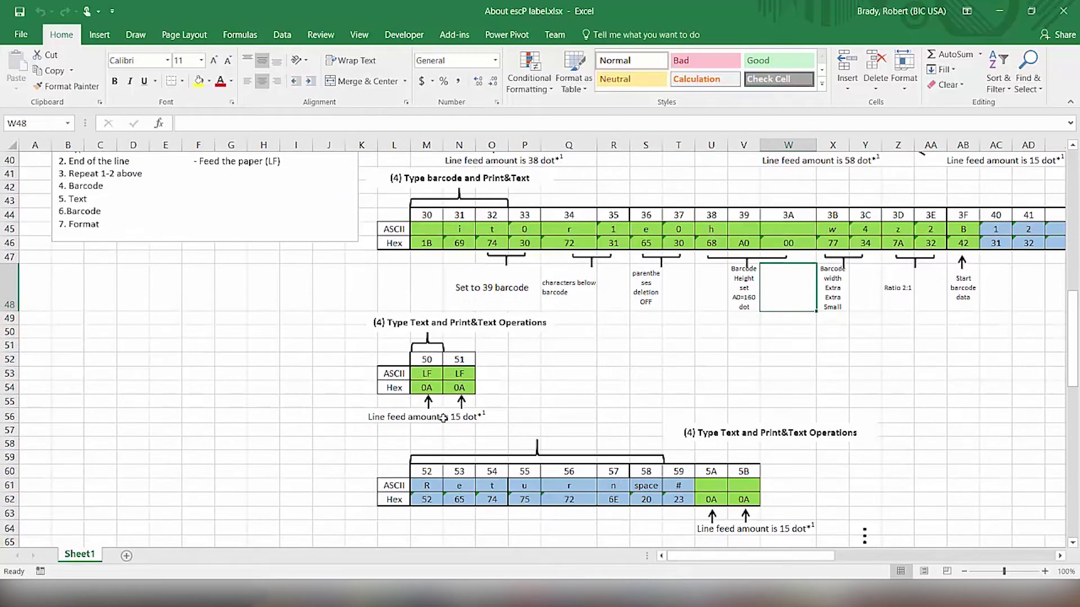
# Scroll to rows 53–78 to show the Return # table and the second Code 39 barcode block.
pyautogui.scroll(-3, 594, 397)
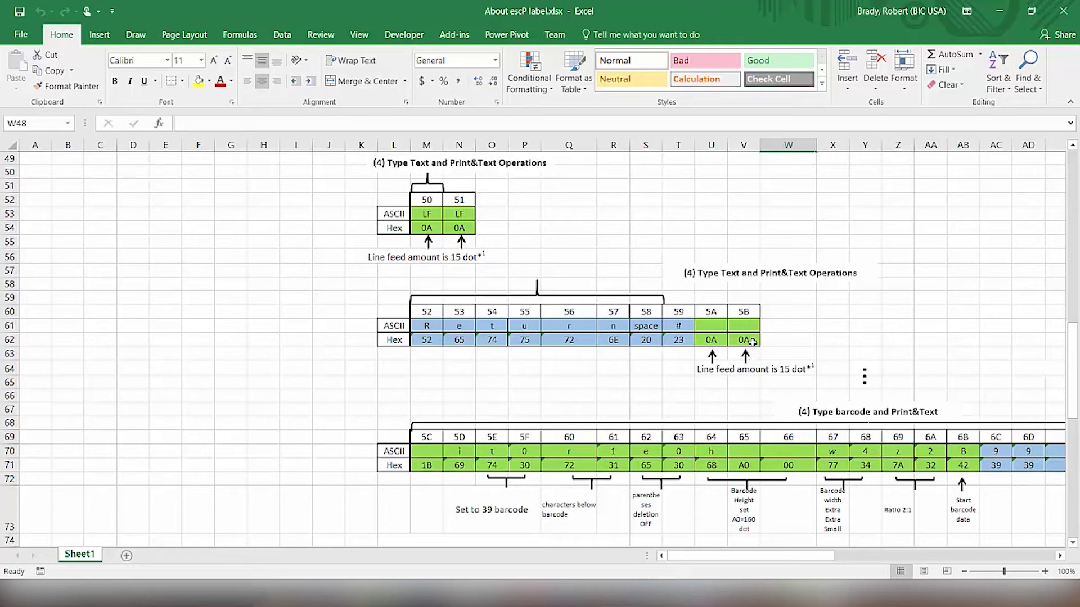
pyautogui.scroll(9, 753, 342)
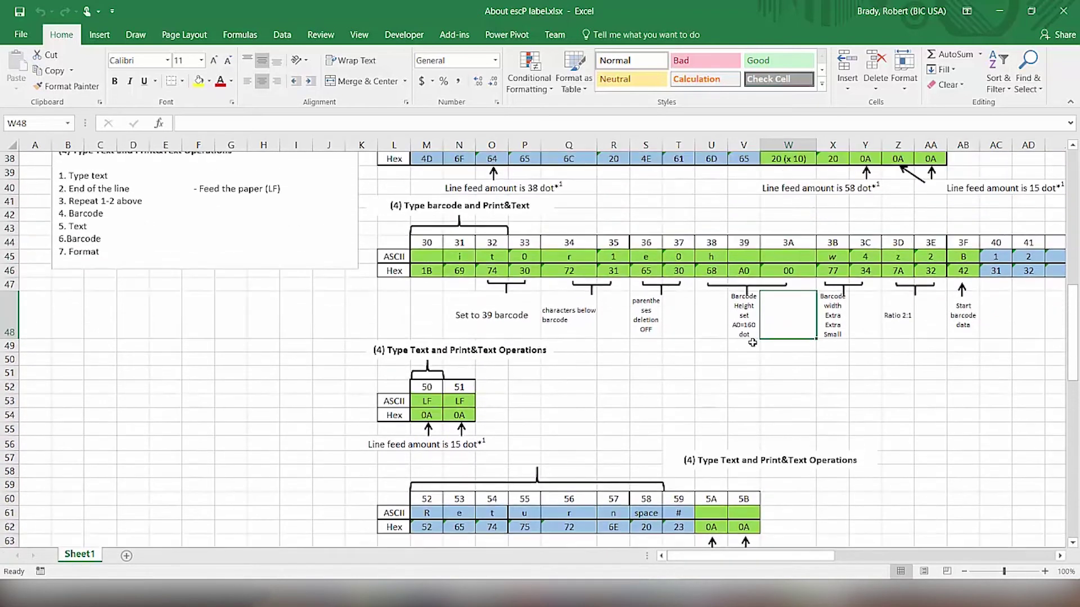
pyautogui.scroll(2, 752, 342)
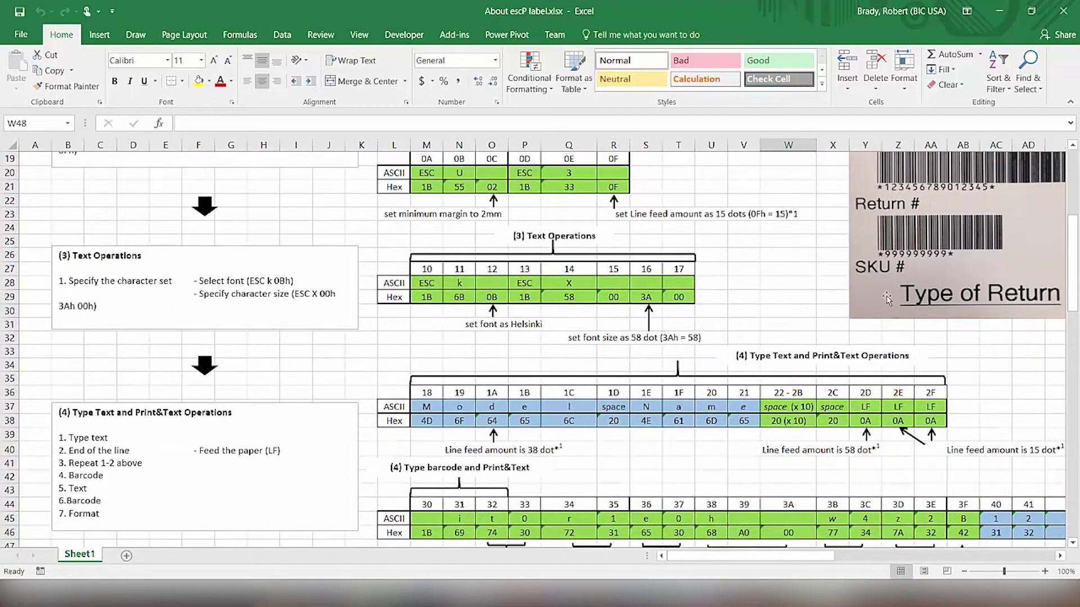
pyautogui.scroll(-6, 903, 361)
pyautogui.scroll(-5, 903, 361)
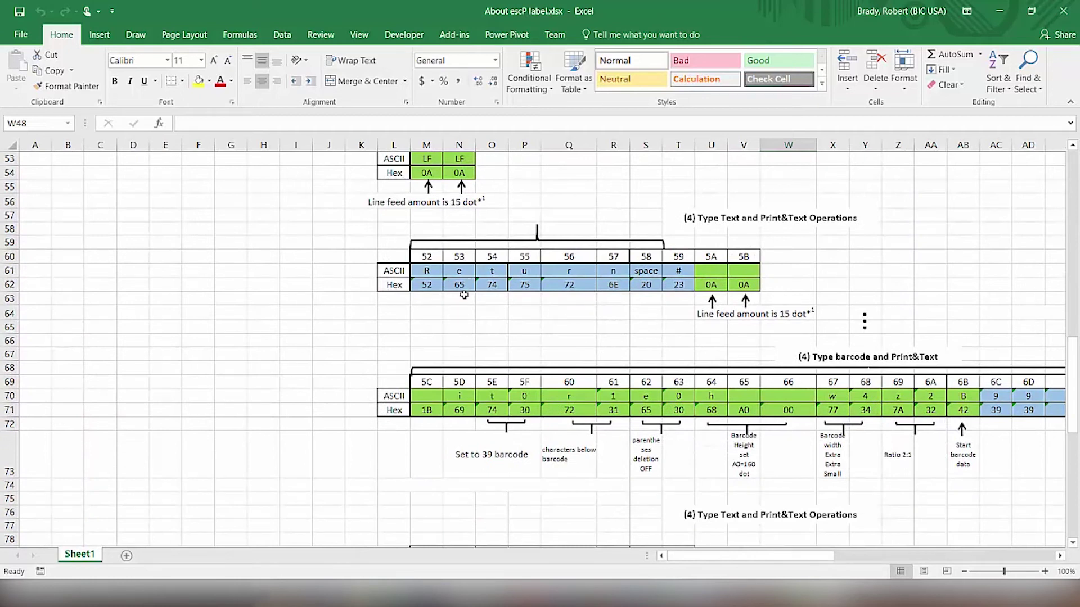
# Review the barcode row out to column AP, then scroll down to the row-89 Text Operations table.
pyautogui.scroll(-2, 528, 325)
pyautogui.scroll(-1, 527, 325)
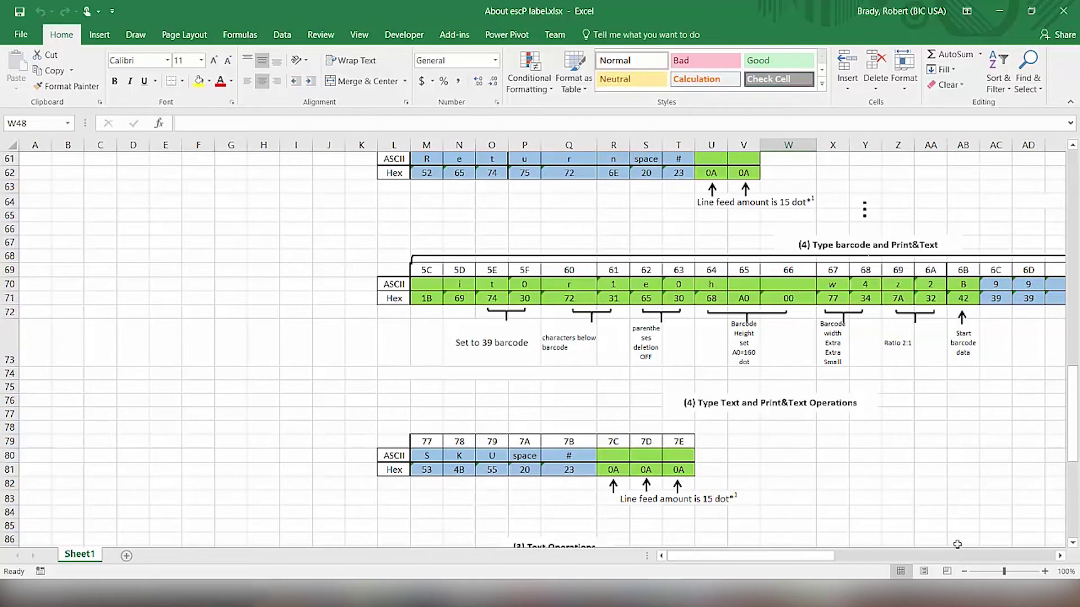
pyautogui.moveTo(817, 559); pyautogui.dragTo(882, 560)
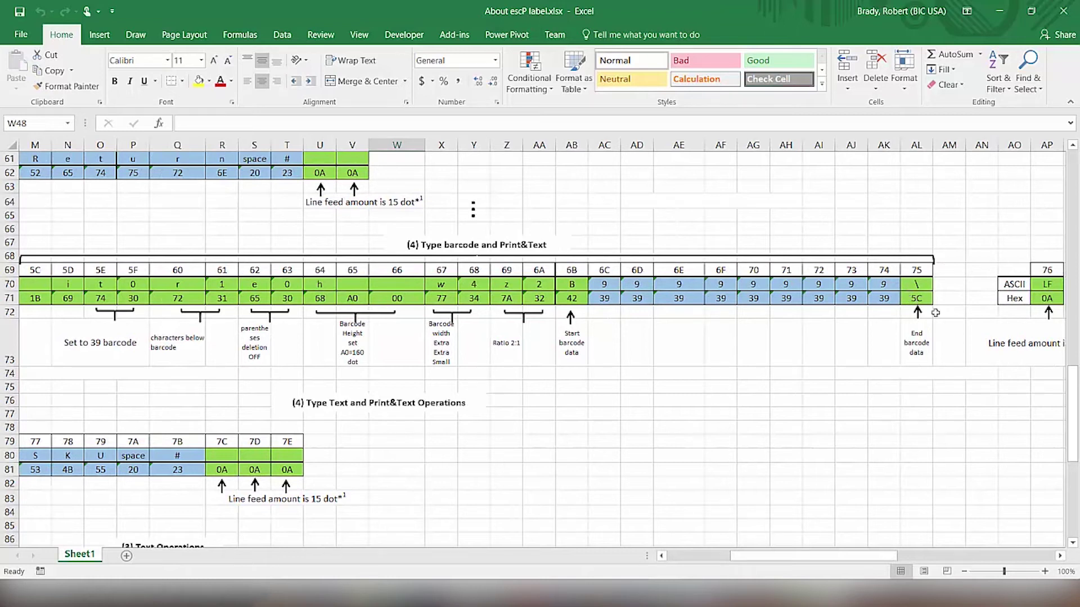
pyautogui.moveTo(854, 558); pyautogui.dragTo(870, 559)
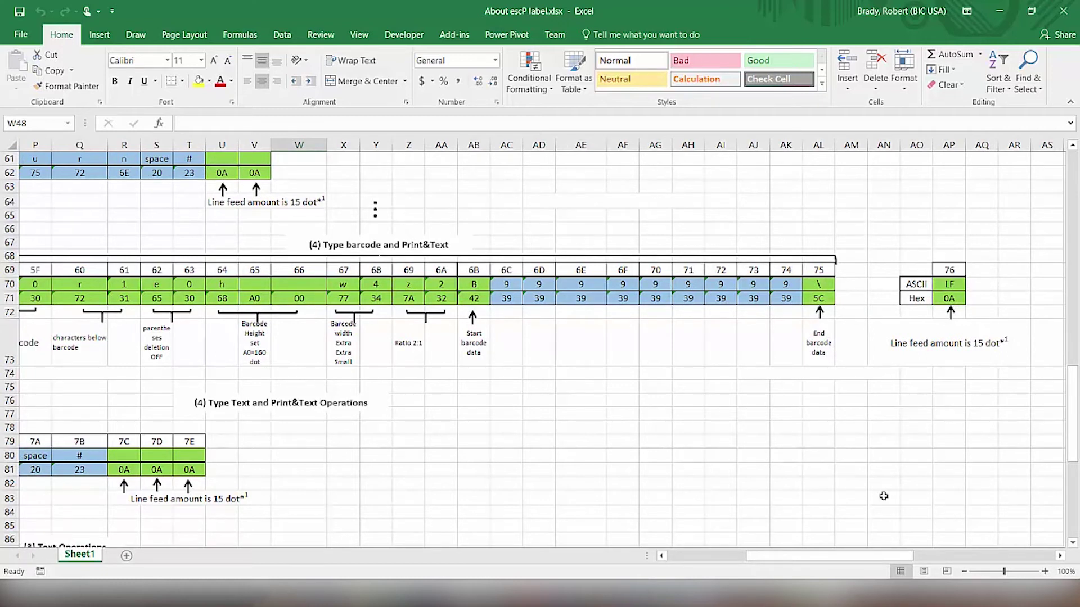
pyautogui.moveTo(842, 560); pyautogui.dragTo(771, 565)
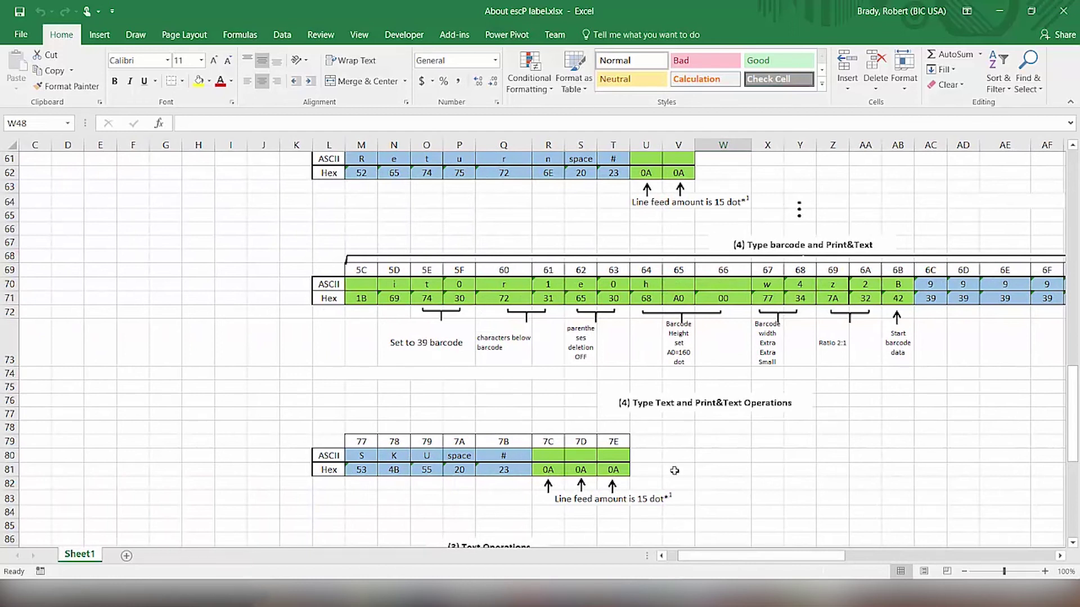
pyautogui.scroll(-4, 734, 496)
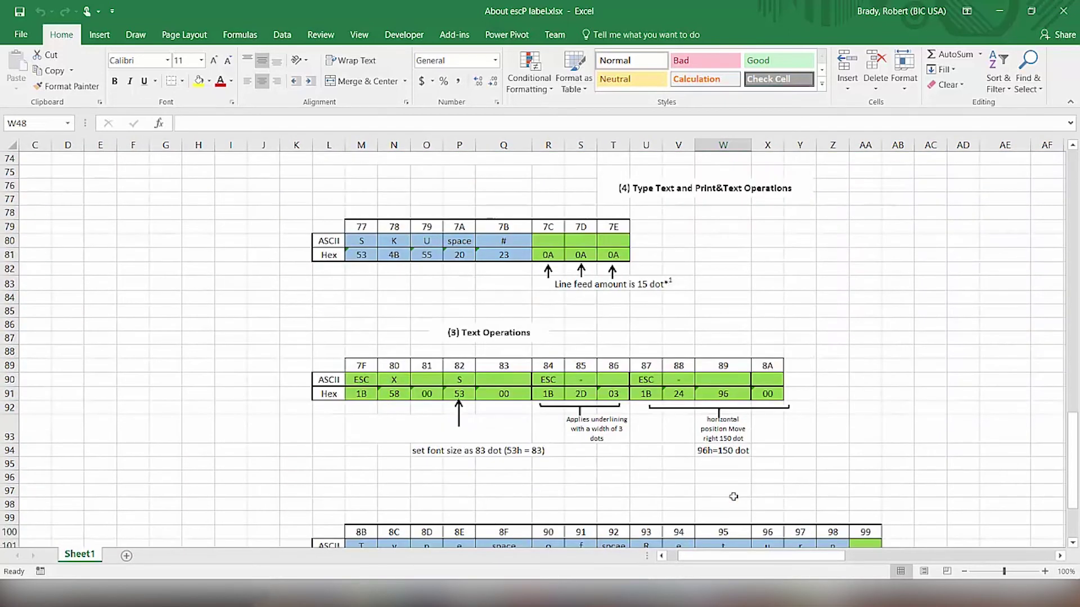
# Return up the sheet to the font-setting, Name and barcode tables around row 23.
pyautogui.scroll(1, 733, 496)
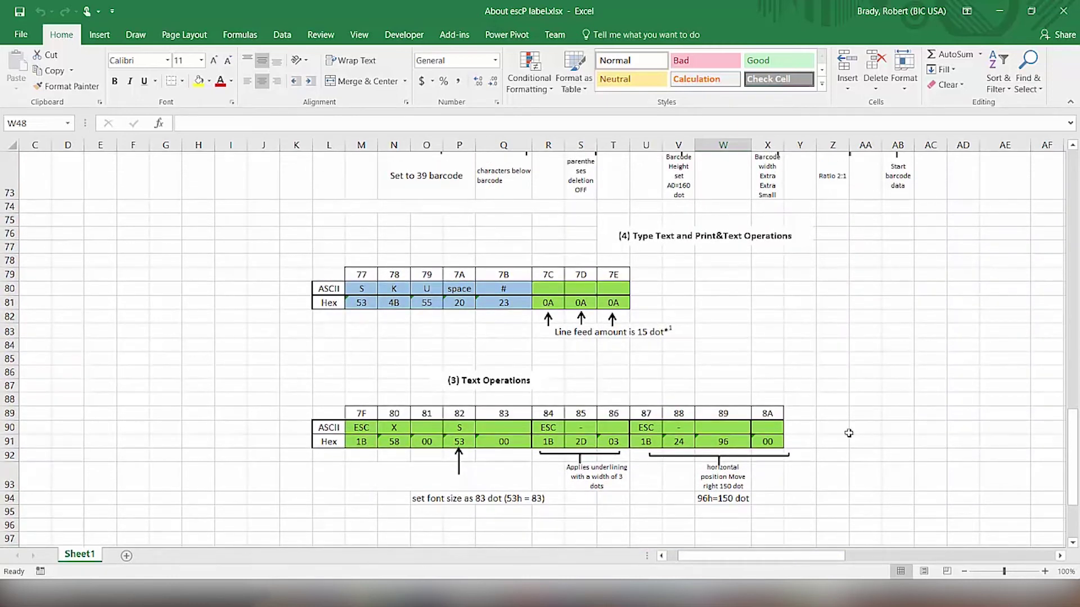
pyautogui.moveTo(1073, 442); pyautogui.dragTo(1074, 260)
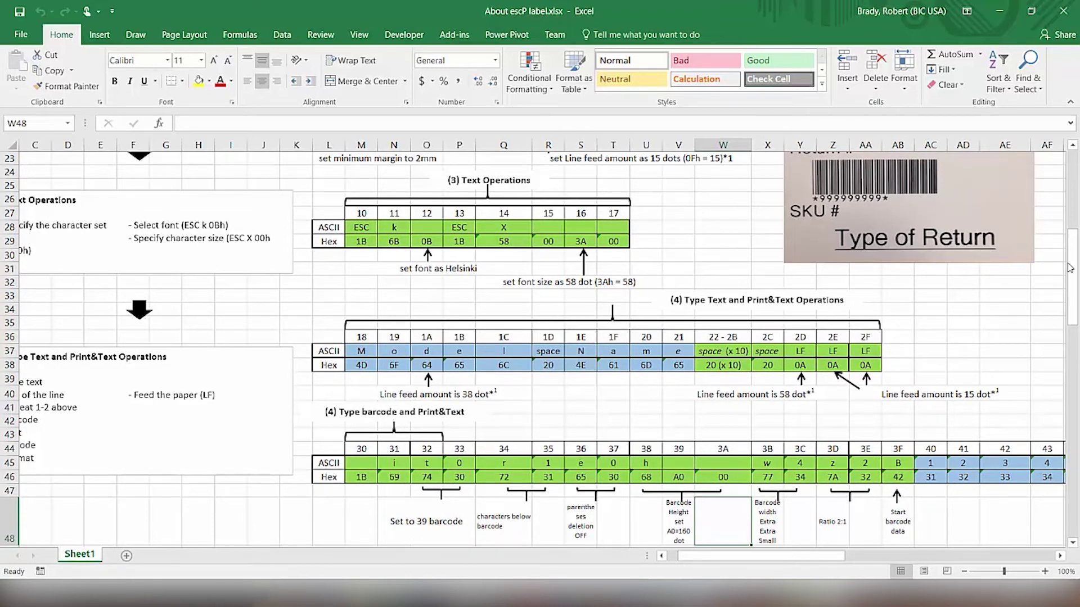
pyautogui.moveTo(1071, 271); pyautogui.dragTo(1077, 467)
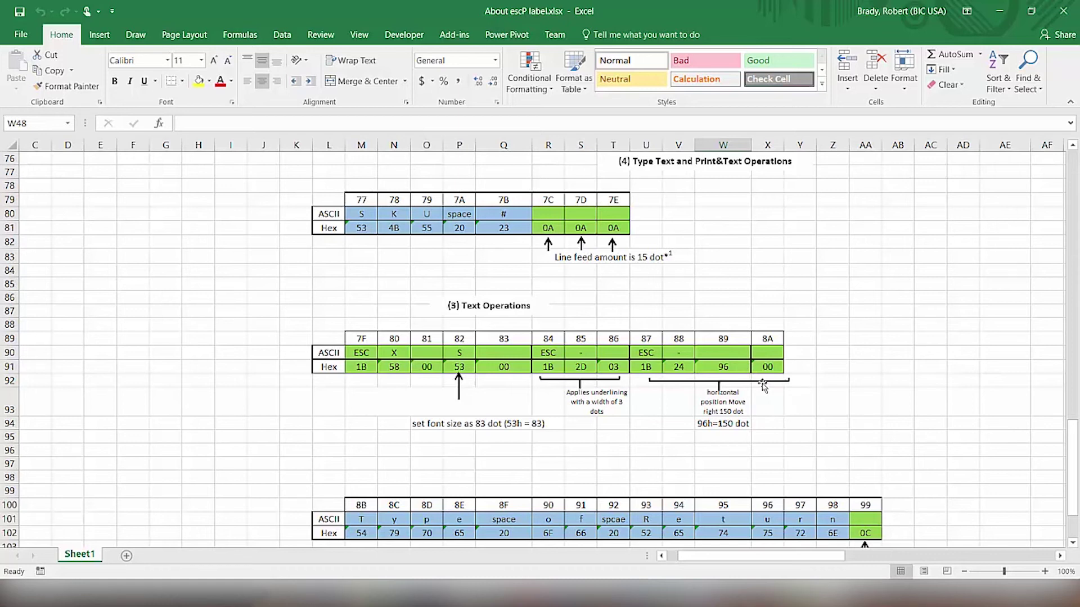
pyautogui.scroll(-3, 826, 457)
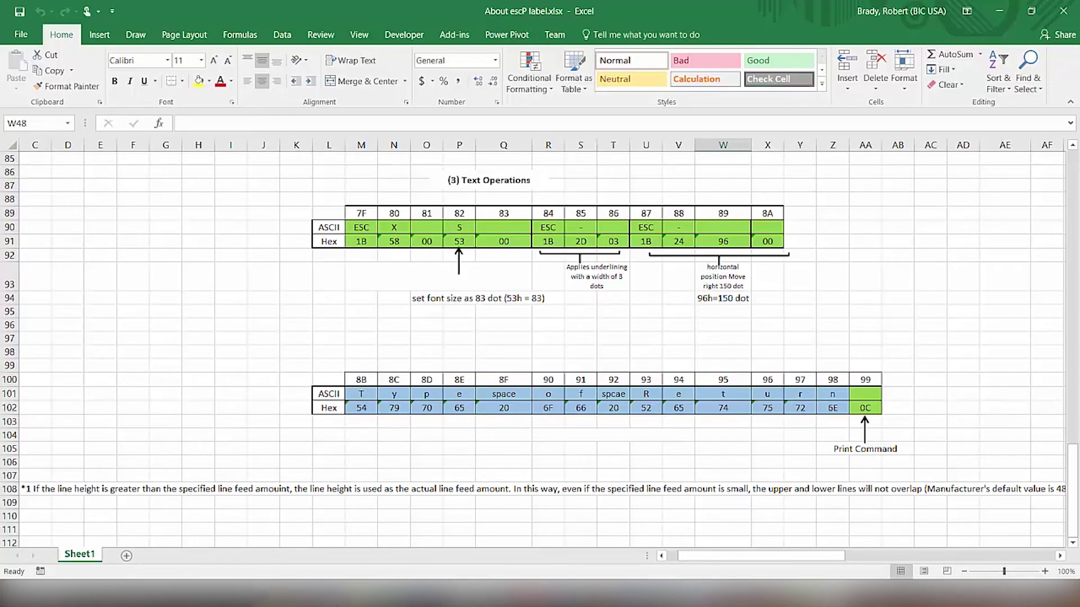
# Switch to the escp folder window and run escp label.bat to print ESCP sample.BIN.
pyautogui.moveTo(363, 595)
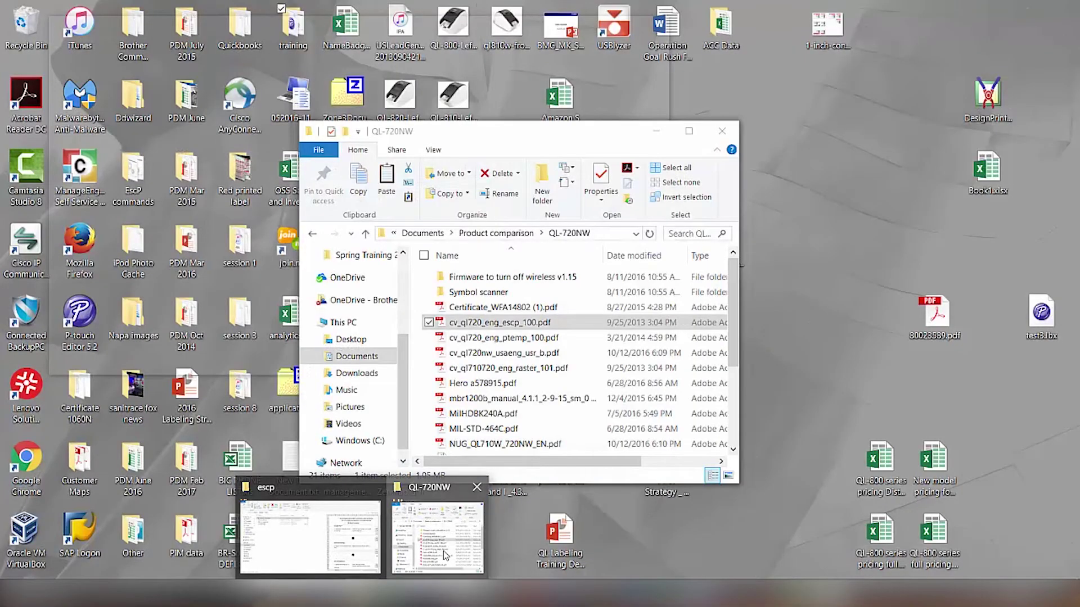
pyautogui.click(443, 551)
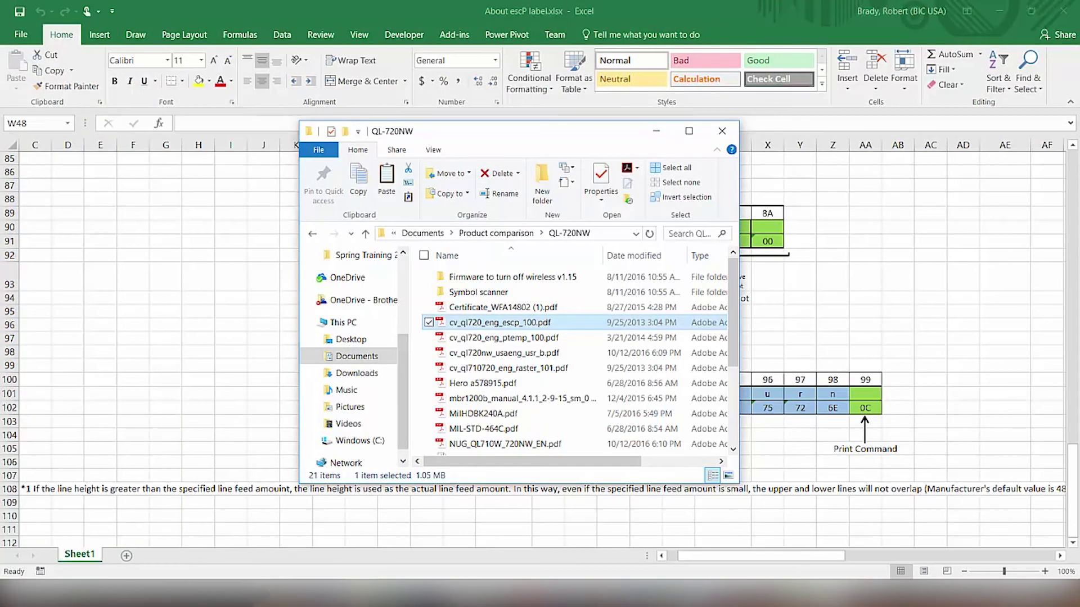
pyautogui.moveTo(363, 595)
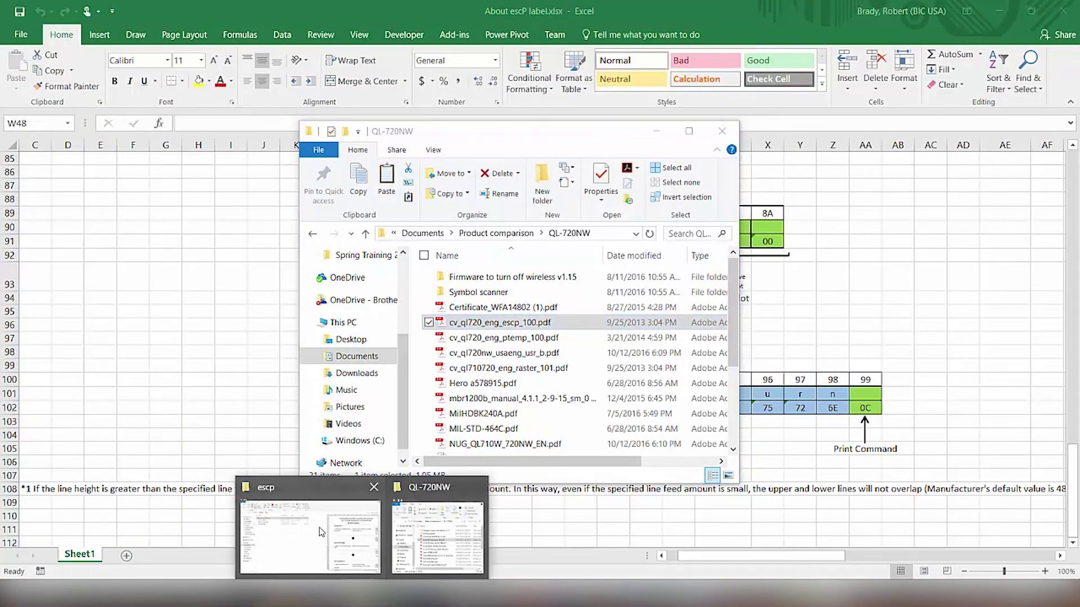
pyautogui.click(322, 530)
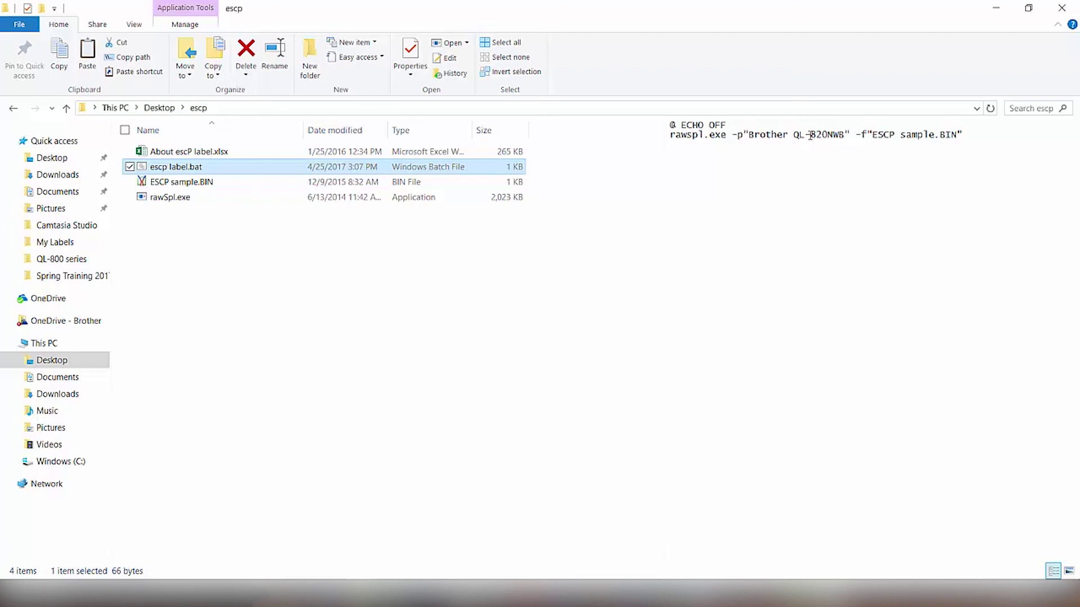
pyautogui.doubleClick(180, 168)
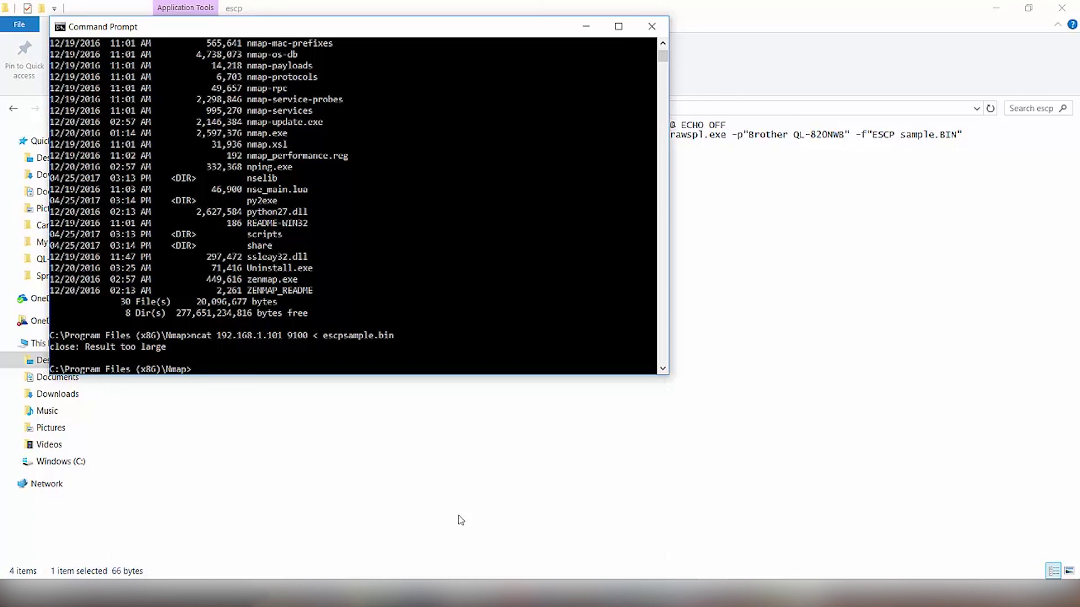
# Recall the ncat 192.168.1.101 9100 < escpsample.bin command to rerun it.
pyautogui.press('Up')
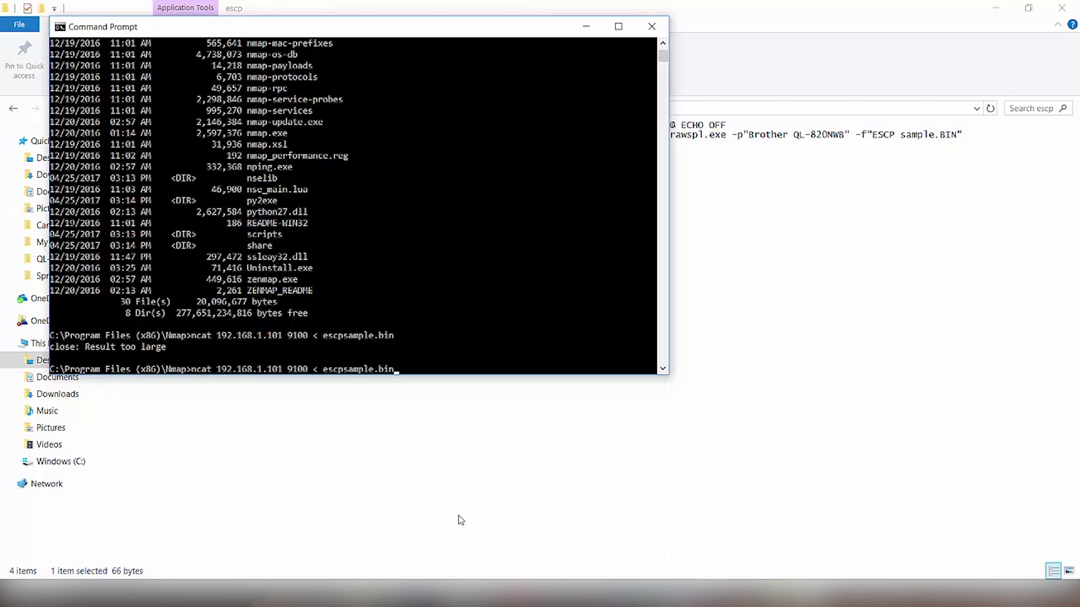